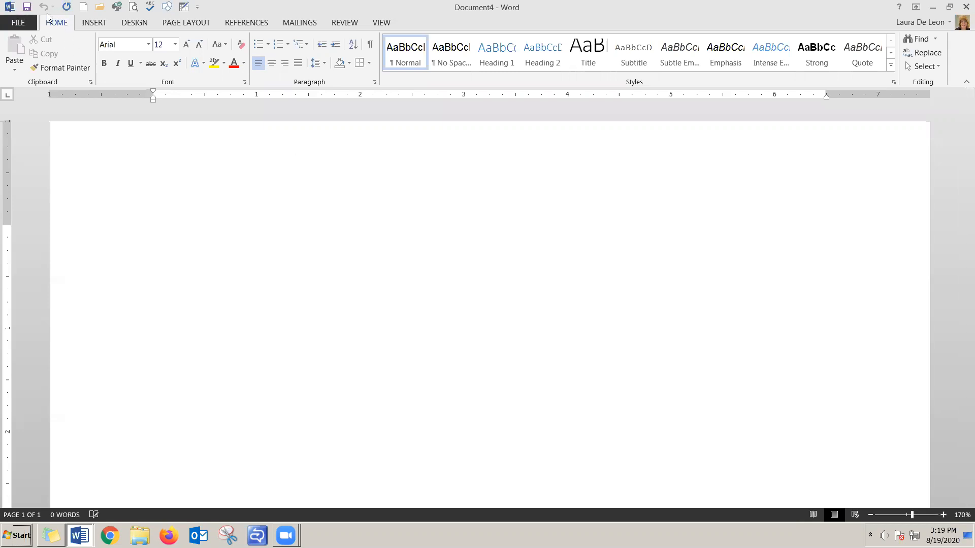
Set the document to 2.0 line spacing and Normal 1-inch margins on all sides
left_click(325, 60)
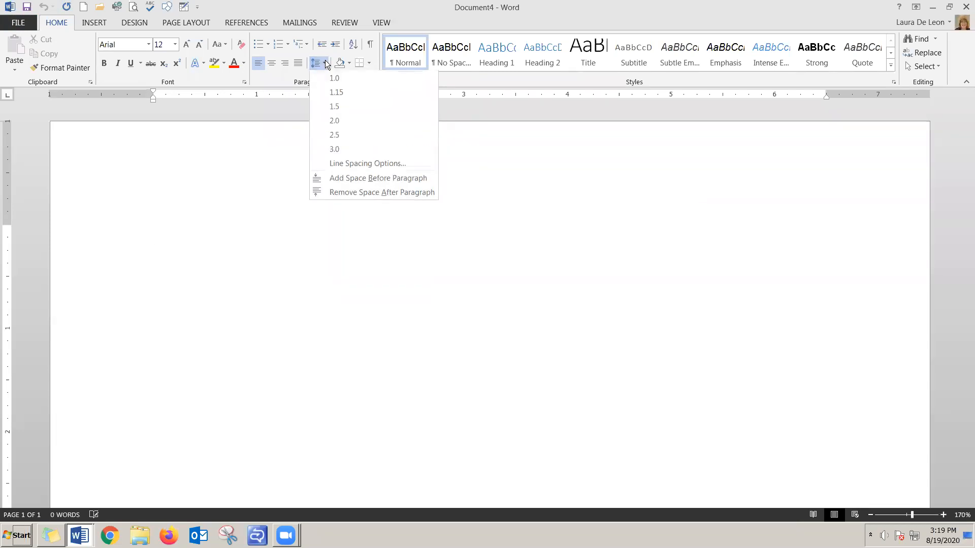
left_click(337, 125)
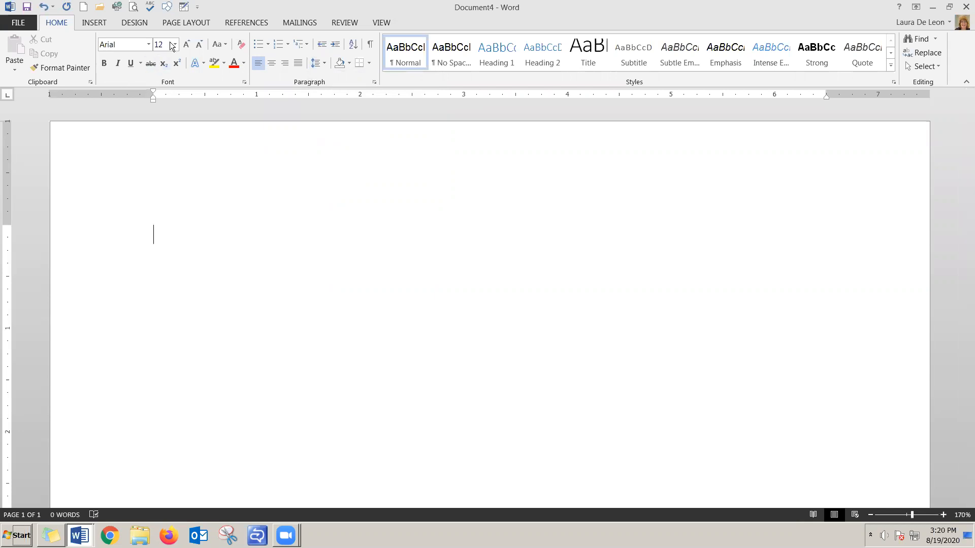
left_click(196, 23)
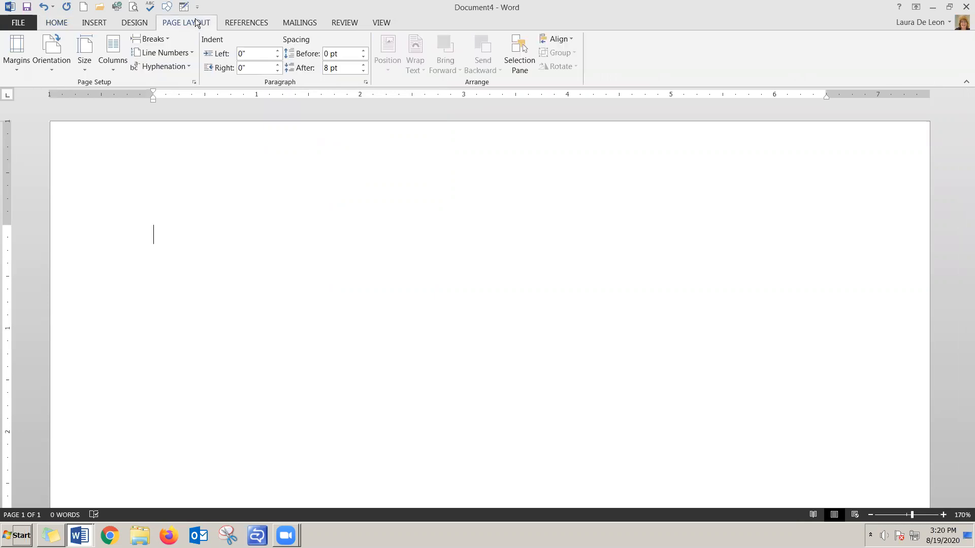
left_click(21, 62)
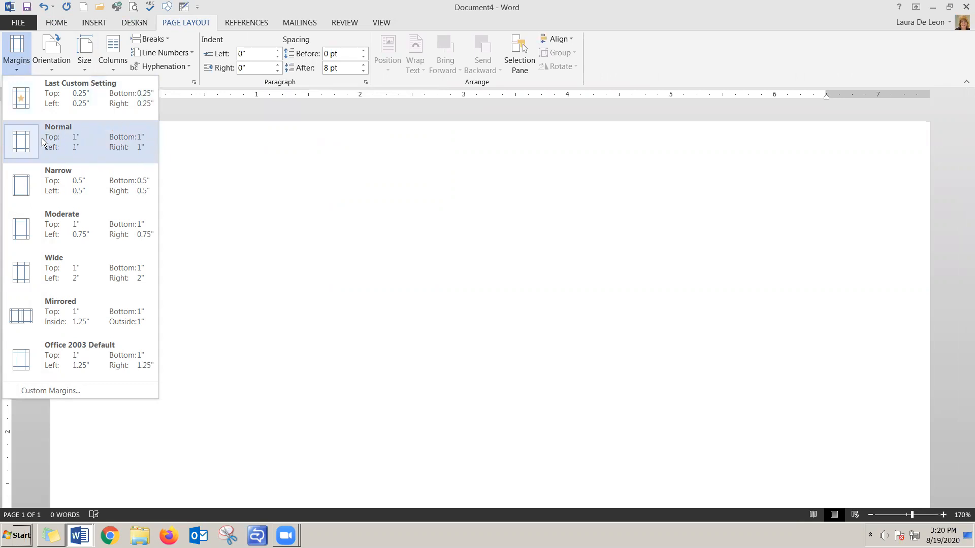
left_click(87, 141)
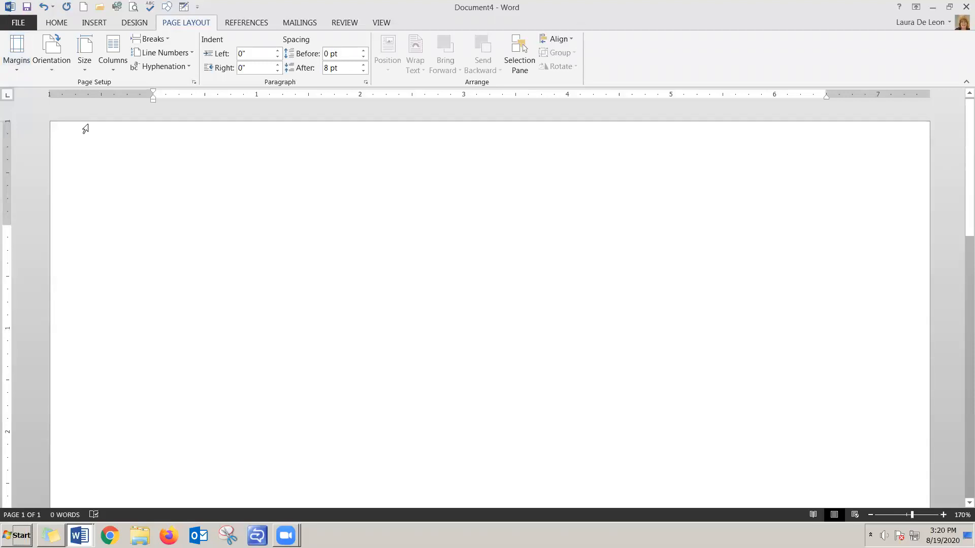
left_click(57, 22)
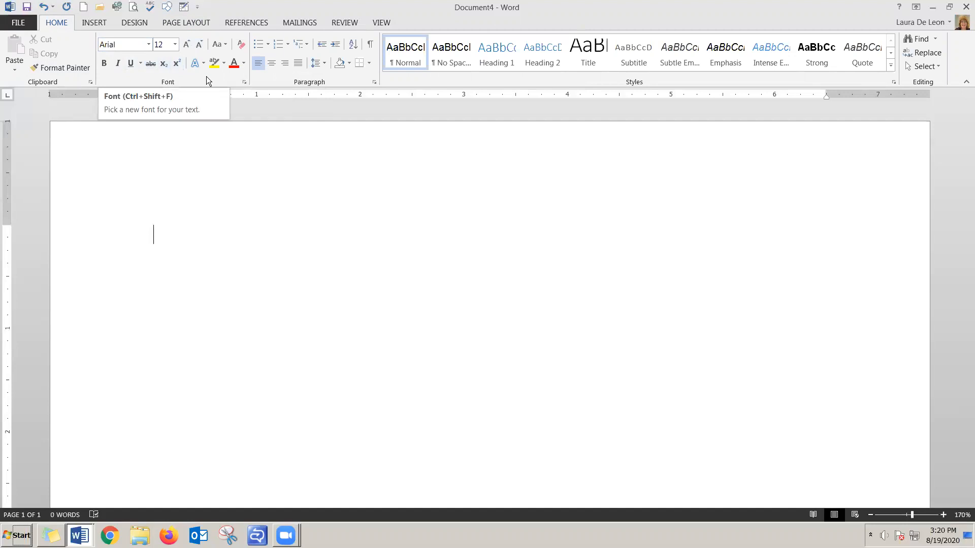
Choose Times New Roman, Regular, 12 pt in the Font dialog and request Set As Default
left_click(244, 80)
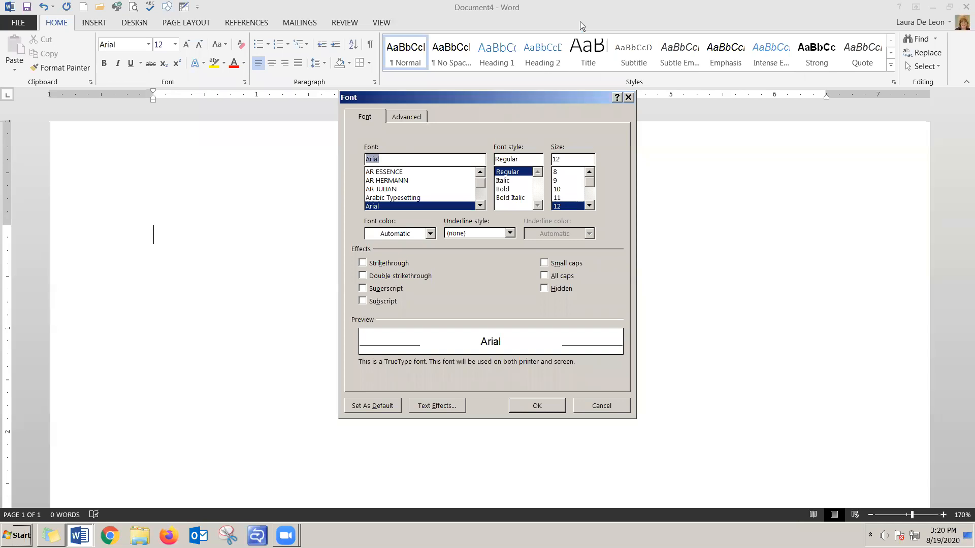
type("times")
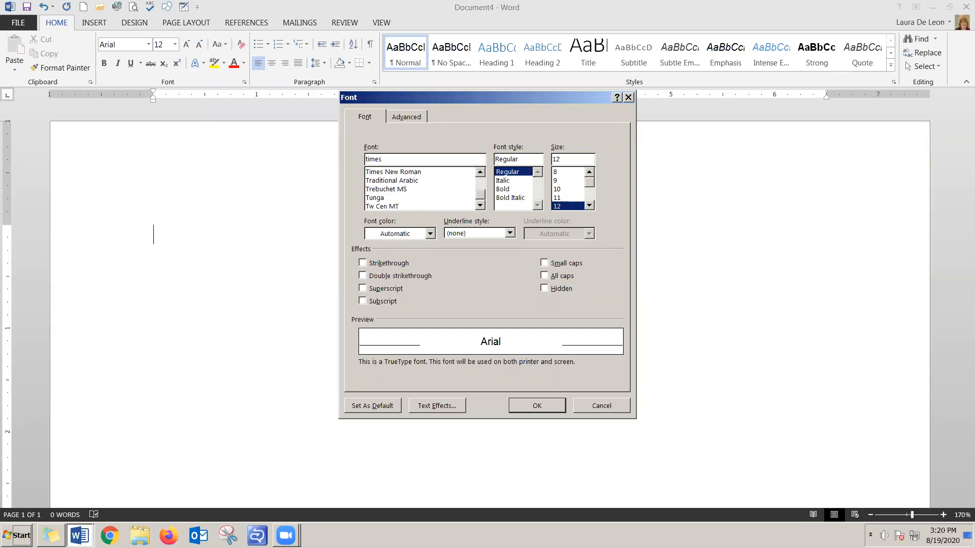
left_click(420, 172)
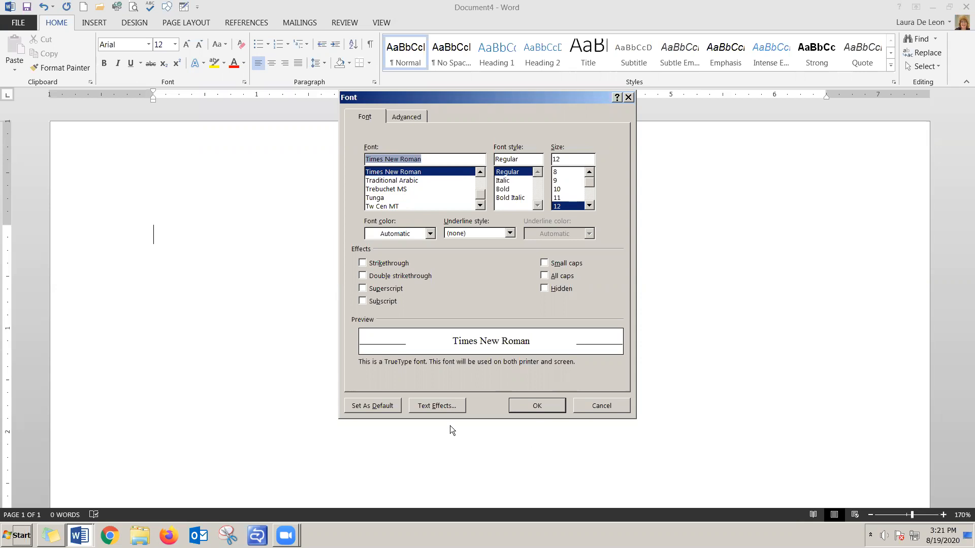
left_click(368, 408)
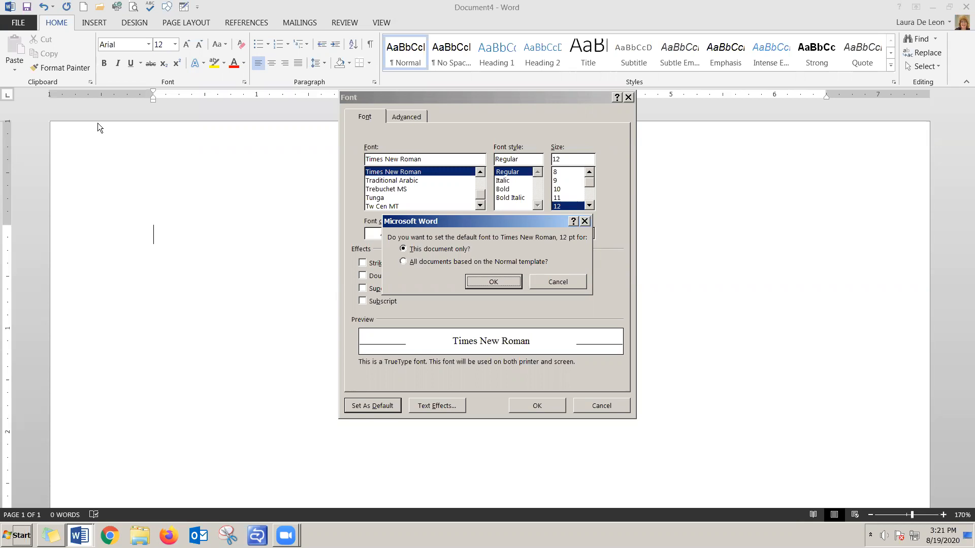
Confirm Times New Roman 12 pt as the default for this document only
left_click(486, 280)
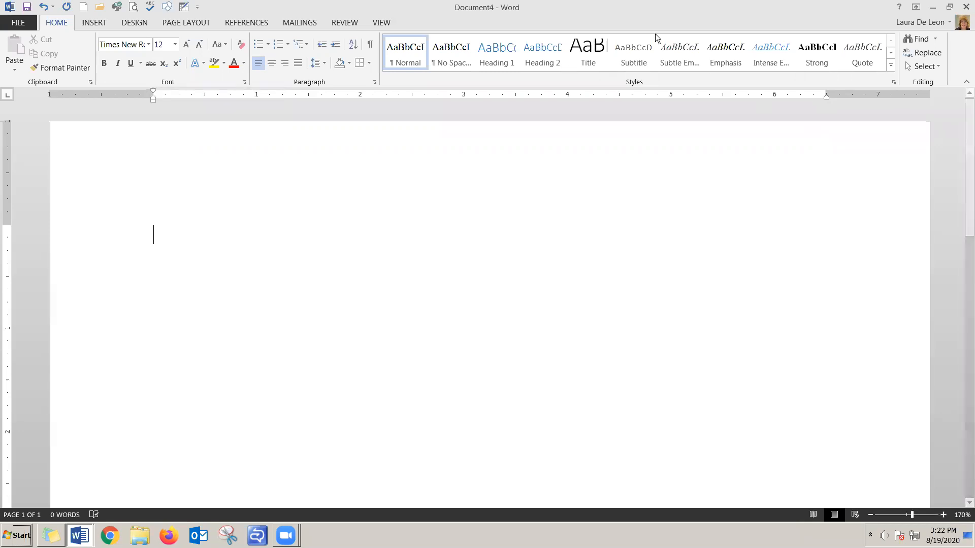
Insert a Plain Number 3 page number at the top right of the header
left_click(93, 21)
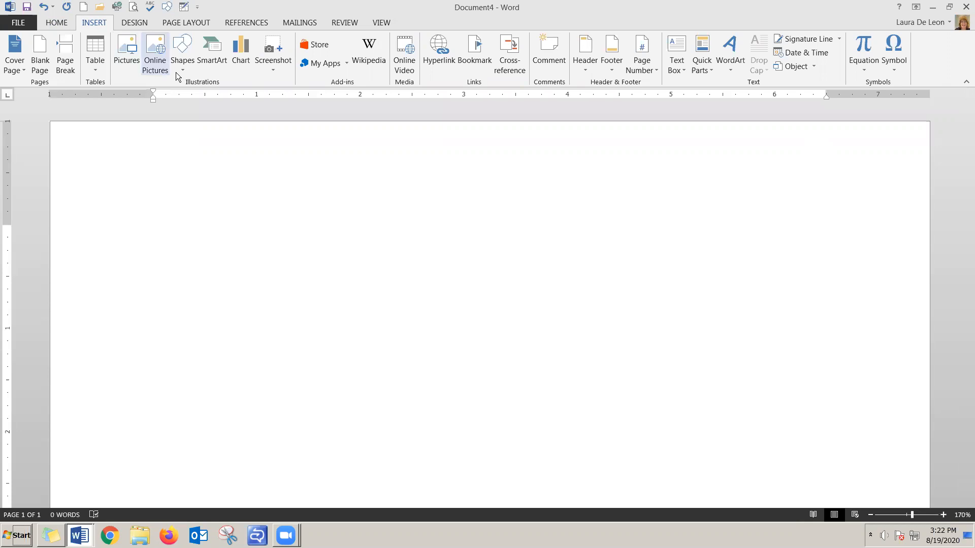
left_click(652, 70)
mouse_move(655, 86)
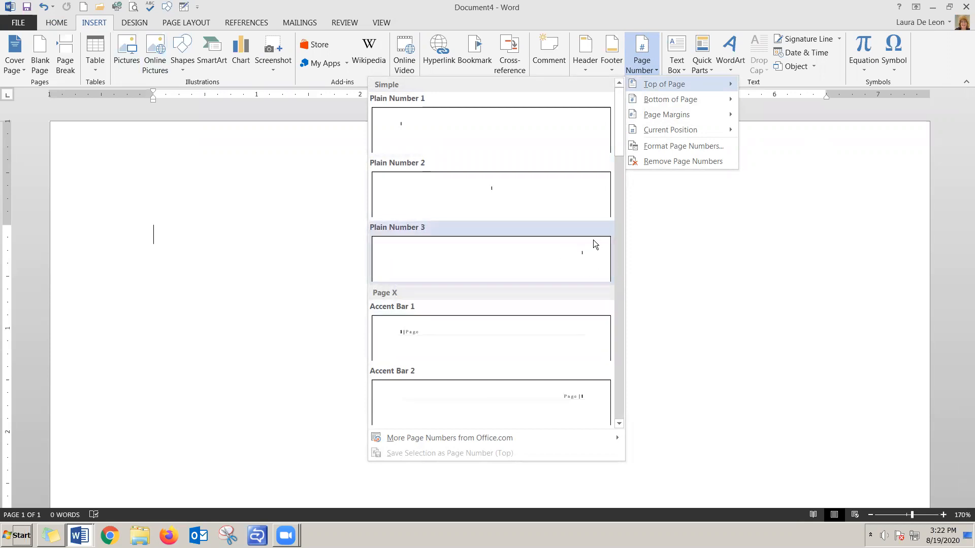
left_click(494, 269)
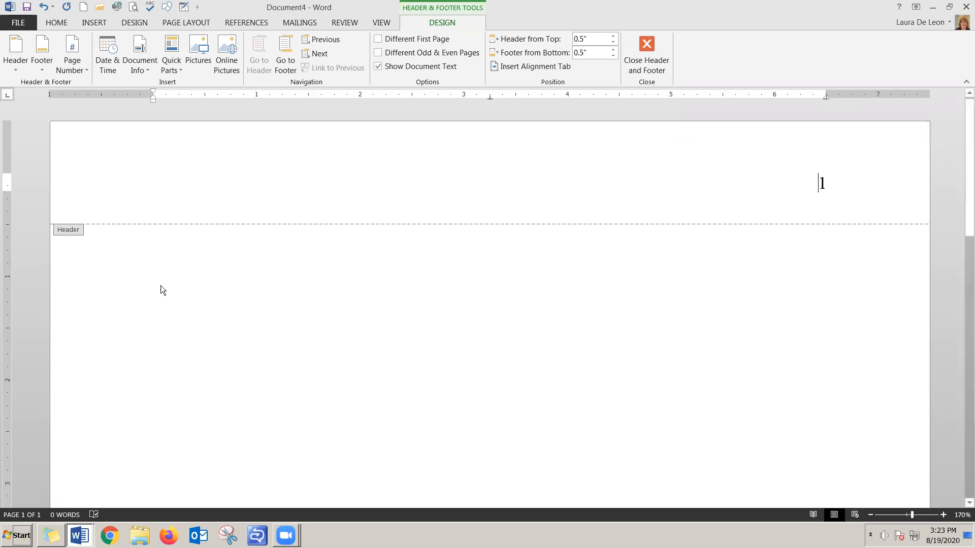
Close the header with page number 1 and go back to the empty body page
double_click(125, 262)
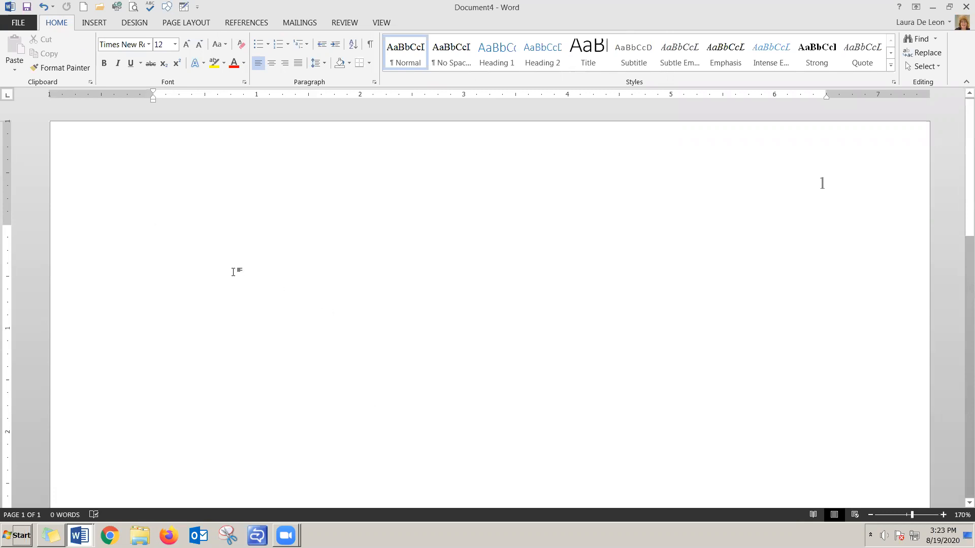
Center the line, turn on bold, and type 'From Hardcopy to Electronic Textbooks and the Effects on University Students'
left_click(272, 65)
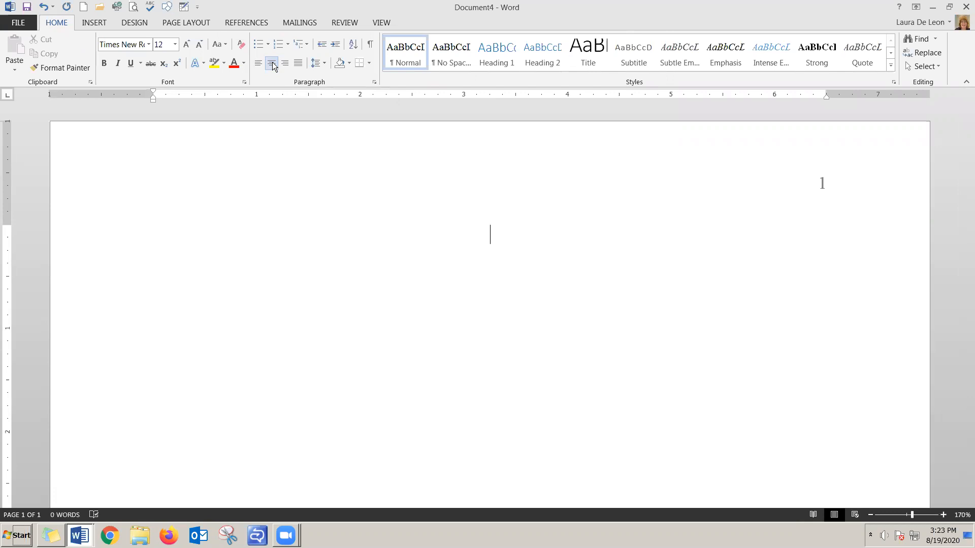
key("Return")
key("Return")
left_click(104, 62)
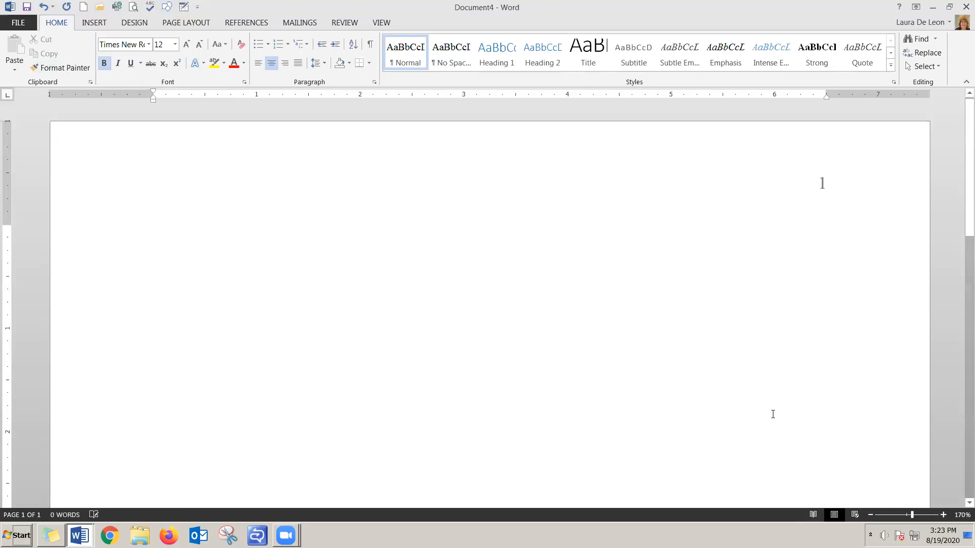
key("Return")
scroll(772, 414, "down", 3)
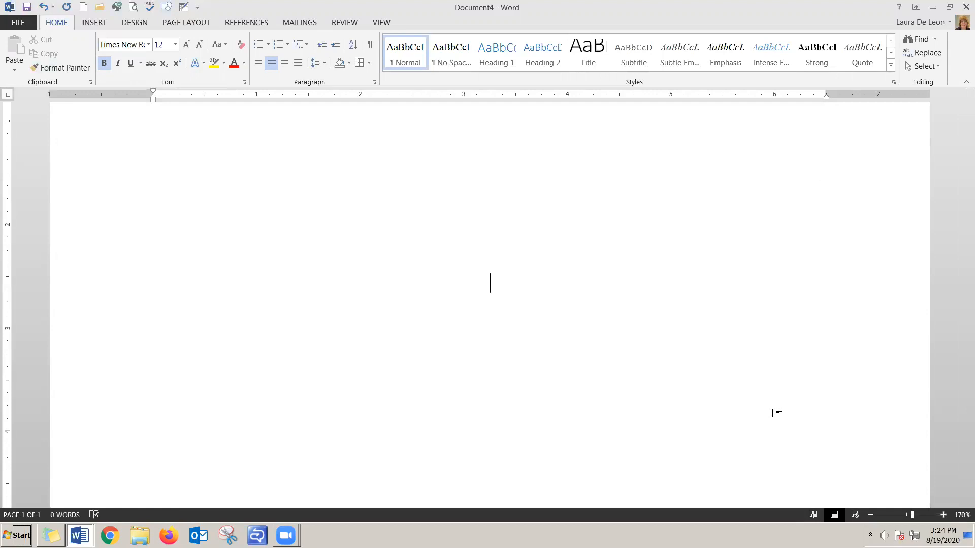
type("From Hardcopy")
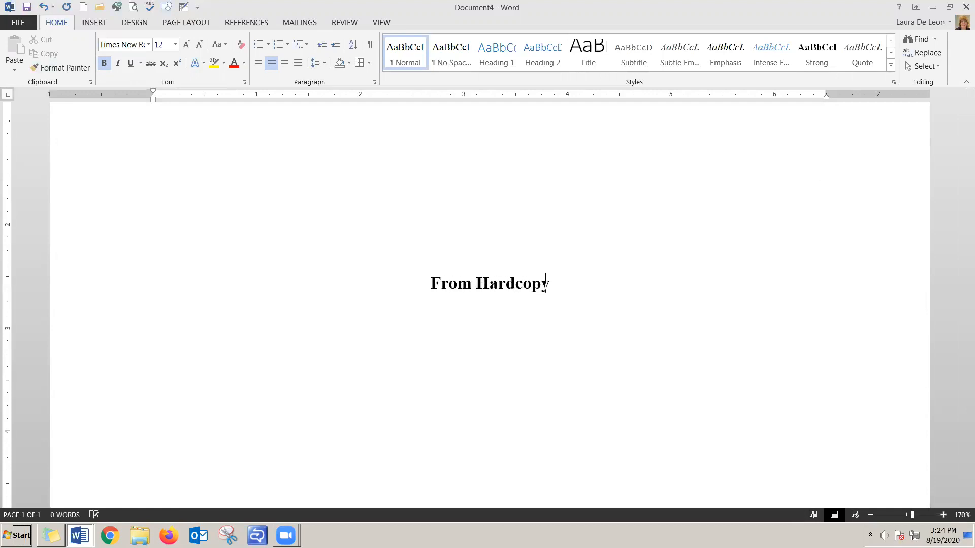
type(" to Electron")
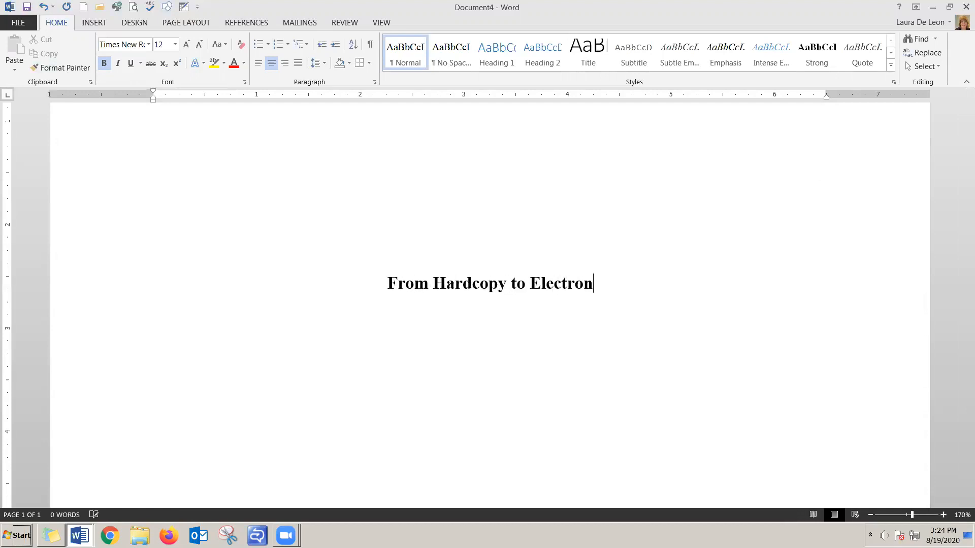
type("ic Textbooks ")
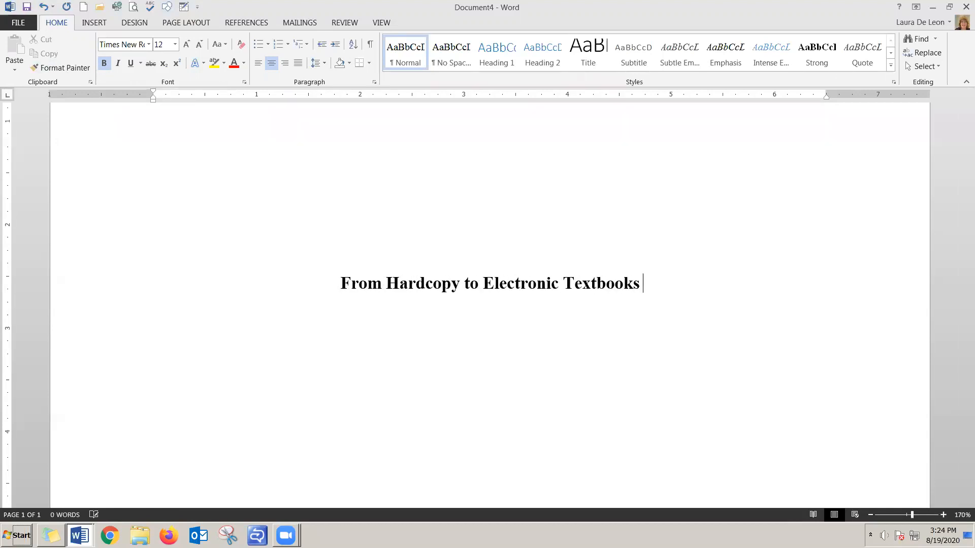
type("and the Effec")
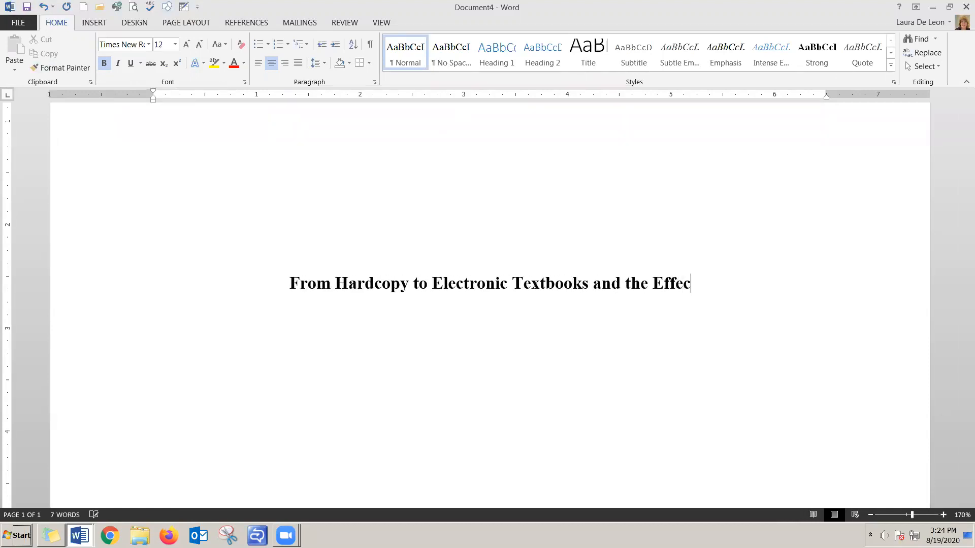
type("ts on Universi")
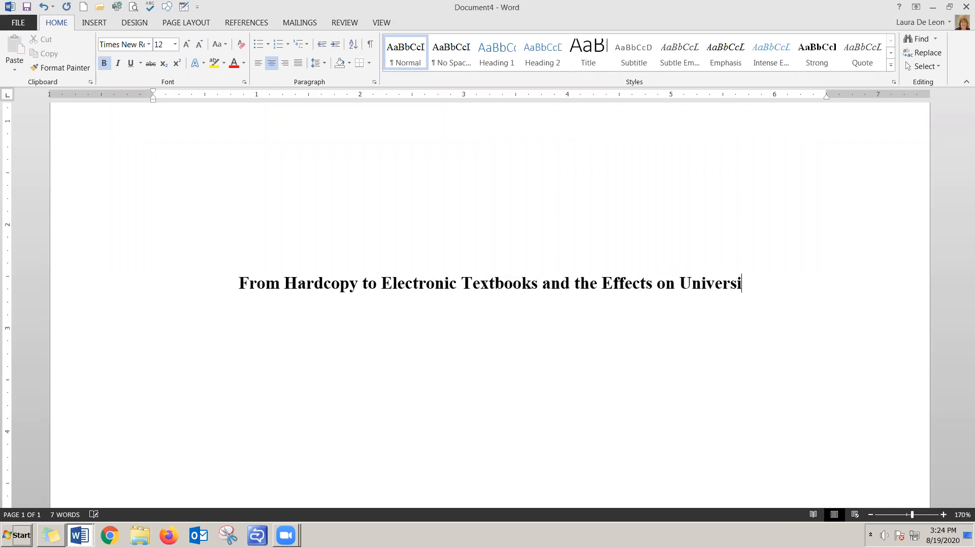
type("ty Students")
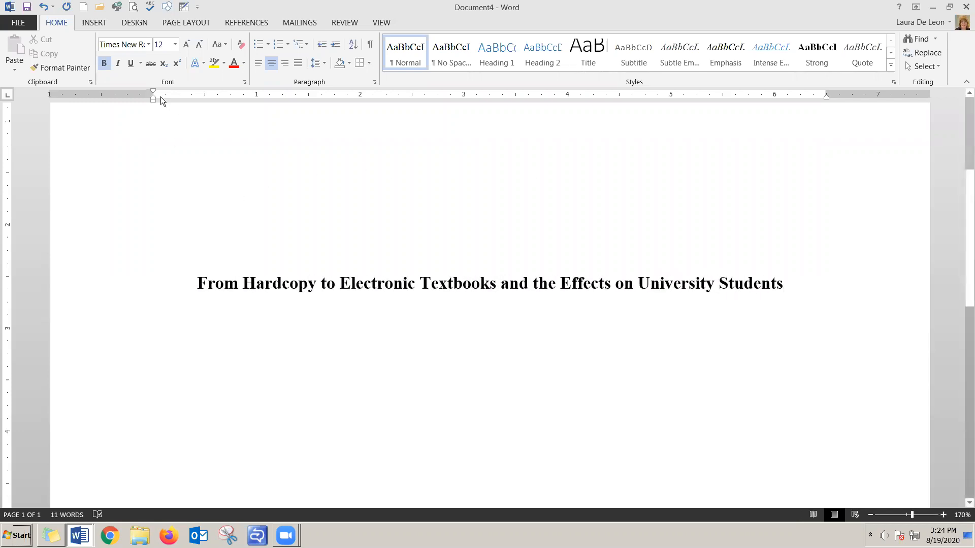
Turn bold off for the lines following the finished title
left_click(106, 60)
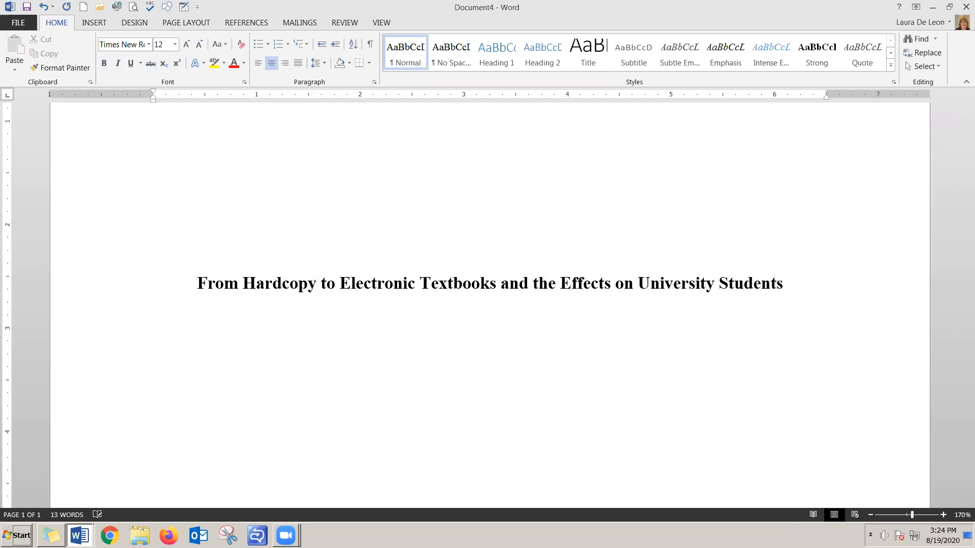
Type the student's name and 'Stratford University' on separate centred lines
type("Jane Smith")
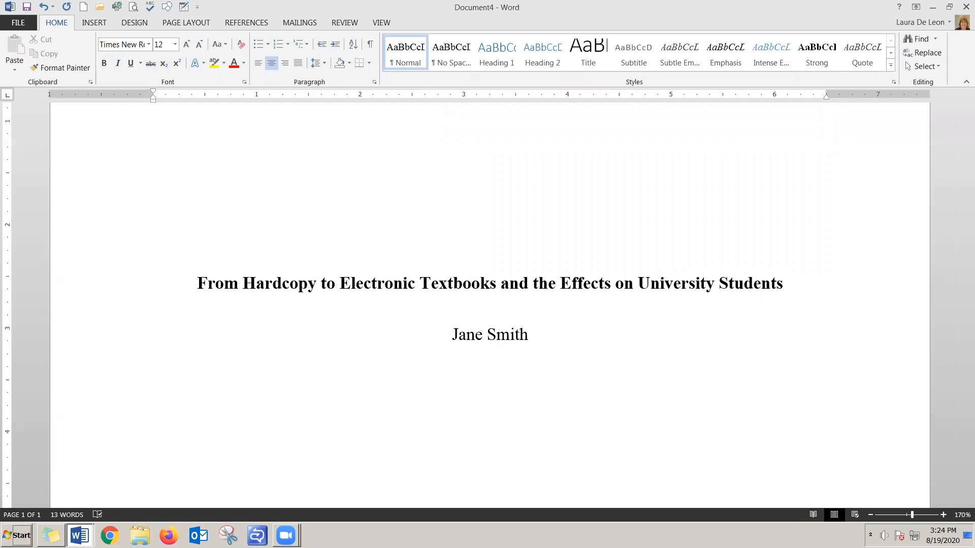
key("Return")
type("Stratford University")
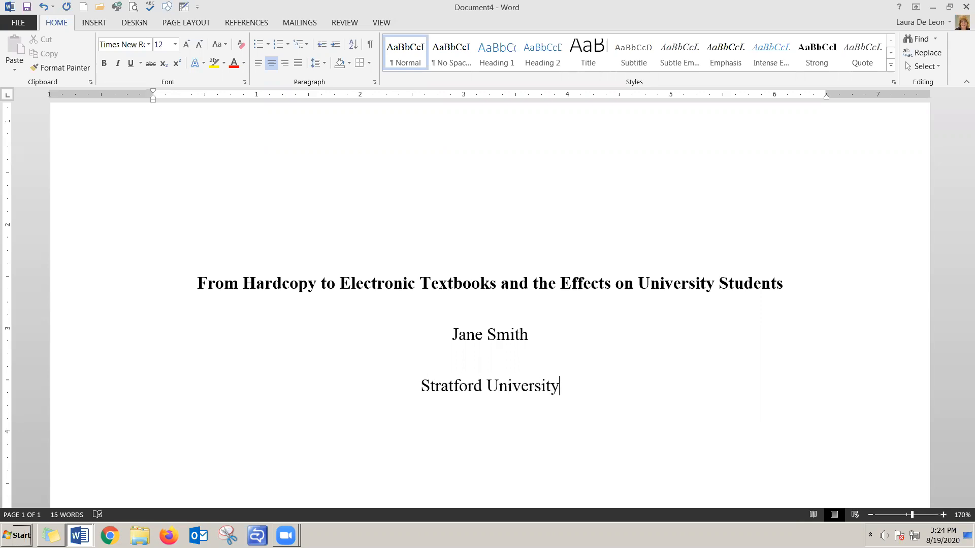
key("Return")
Add lines for 'ENG11 - College Composition', the instructor's name, and 'August 10, 2020'
type("EGN")
key("BackSpace")
key("BackSpace")
type("NG11")
type(" - ")
type("College ")
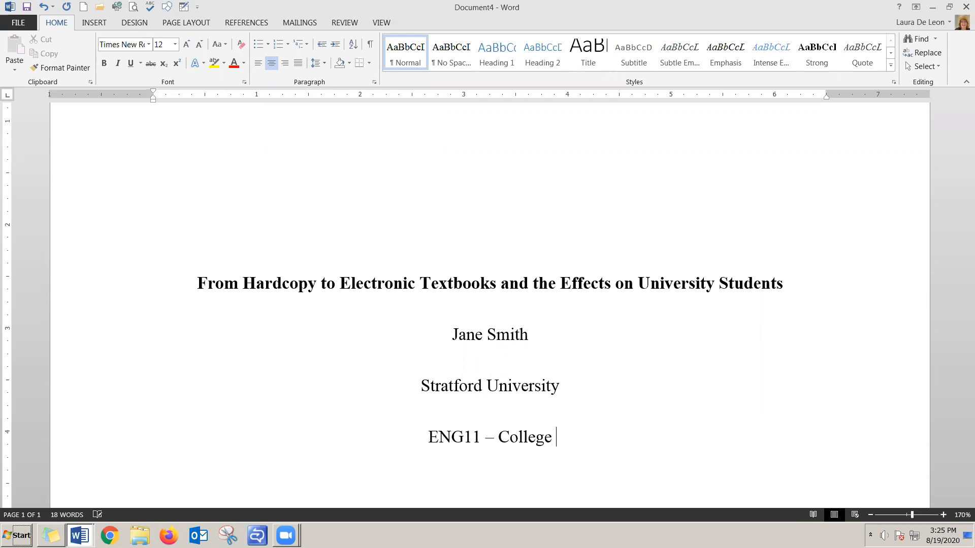
type("Composition")
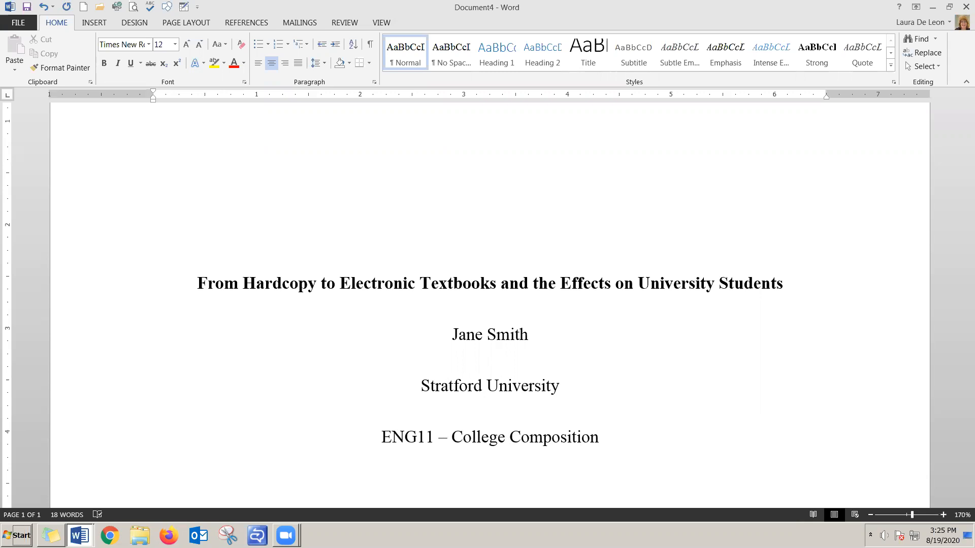
key("Return")
type("Dr. Fred Jones")
key("Return")
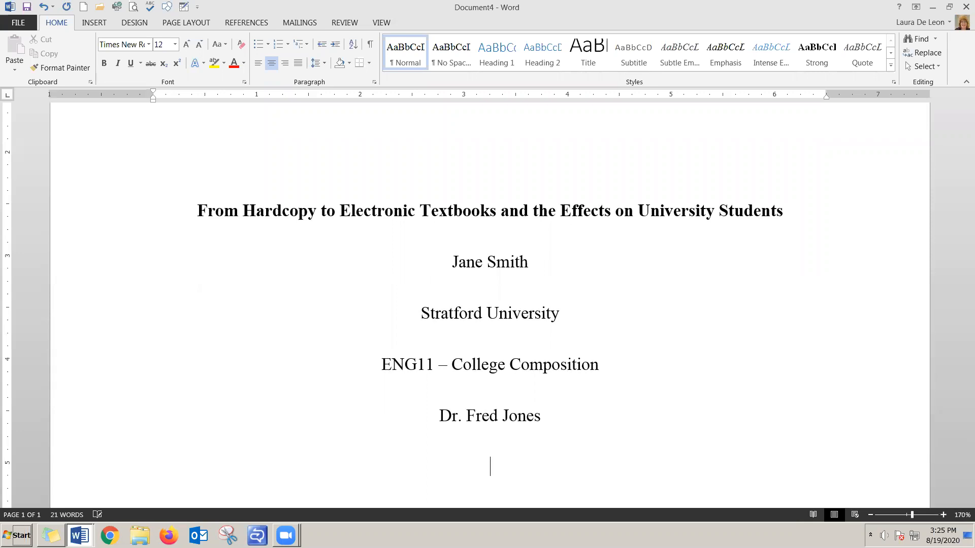
type("August 10")
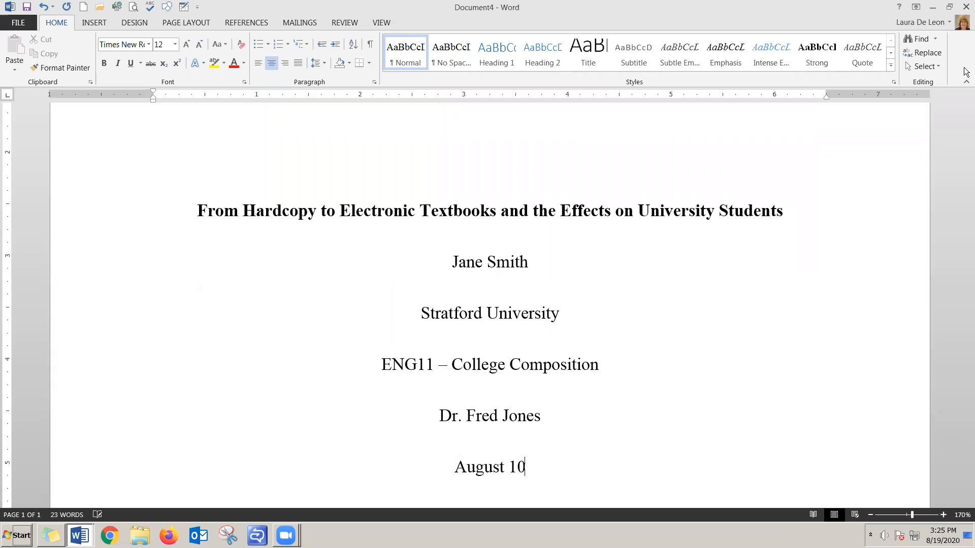
type(", 2020")
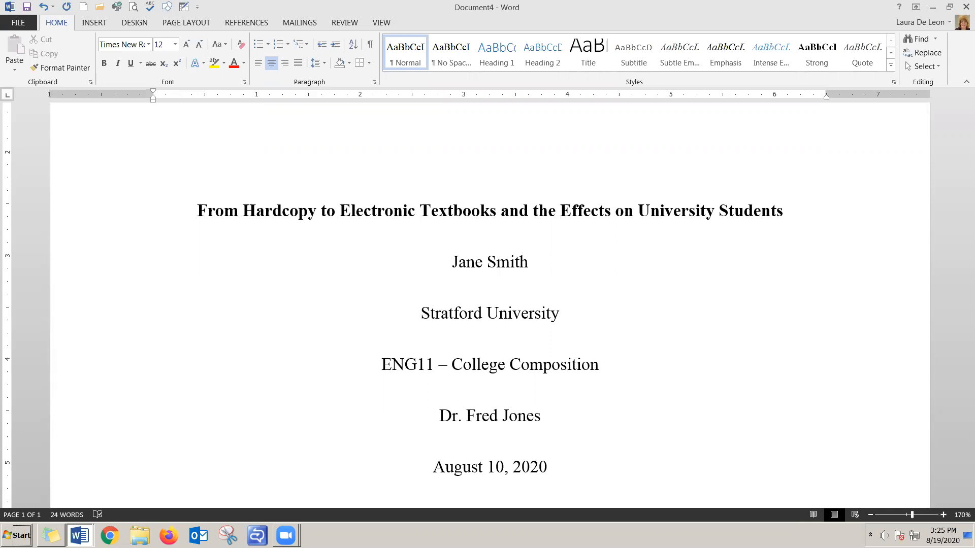
key("Return")
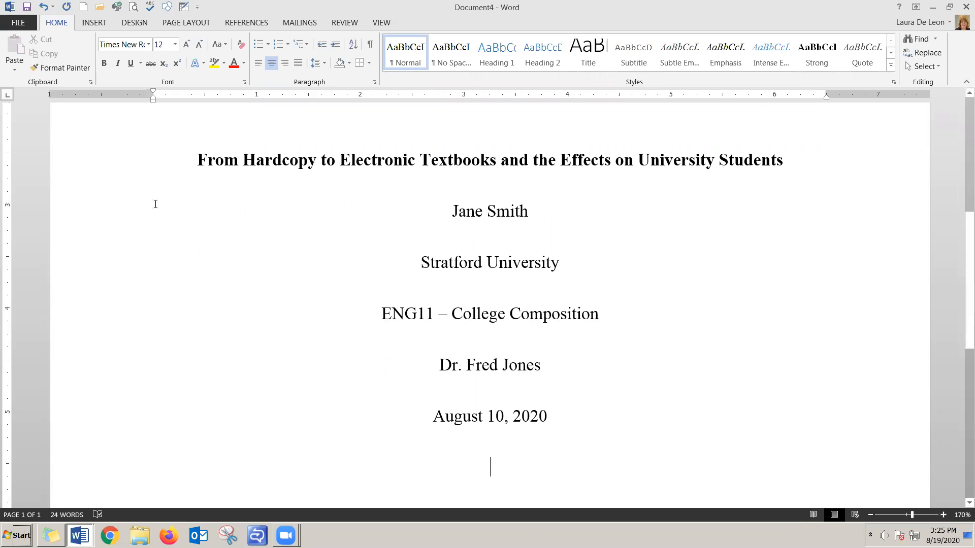
Insert a page break after the date line to start page 2
left_click(91, 22)
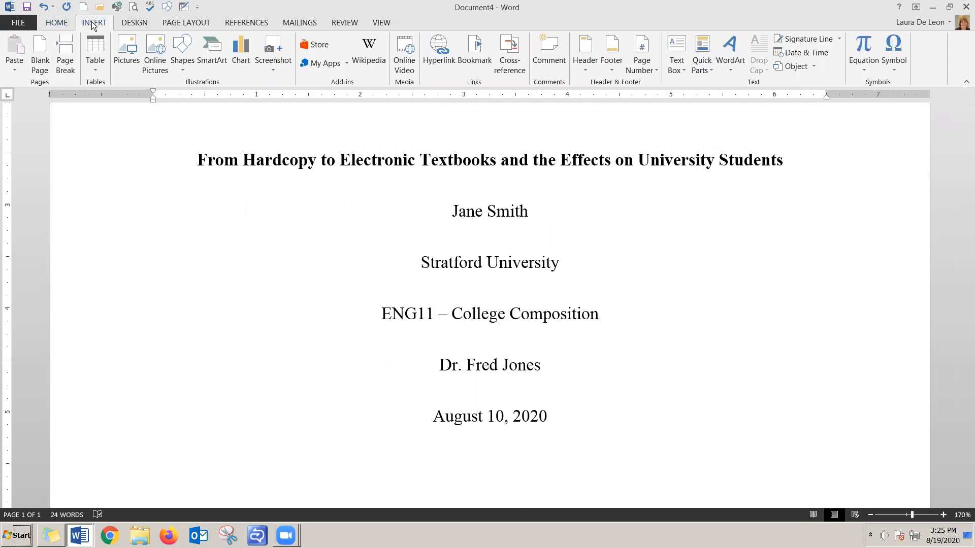
left_click(67, 55)
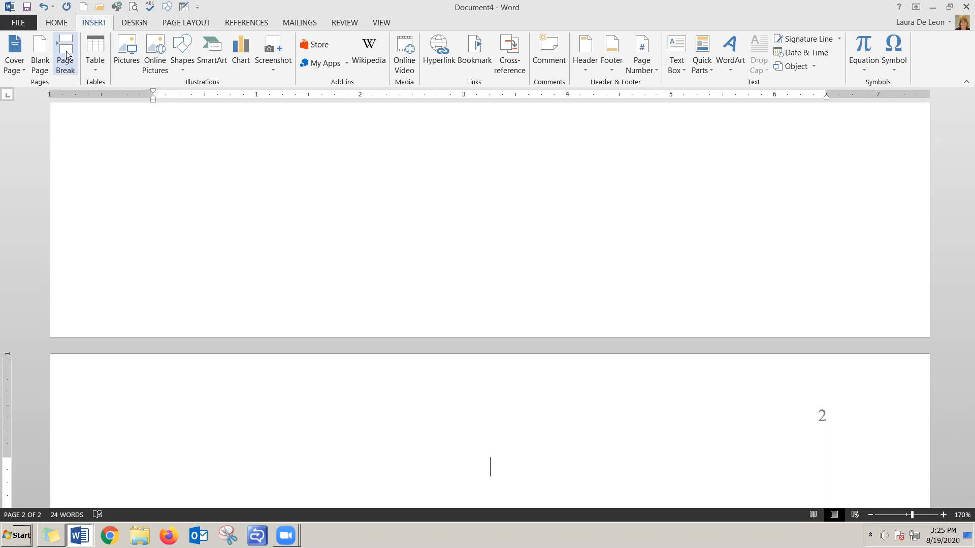
Check the new empty page 2, then switch to the Document2 window
scroll(279, 153, "down", 3)
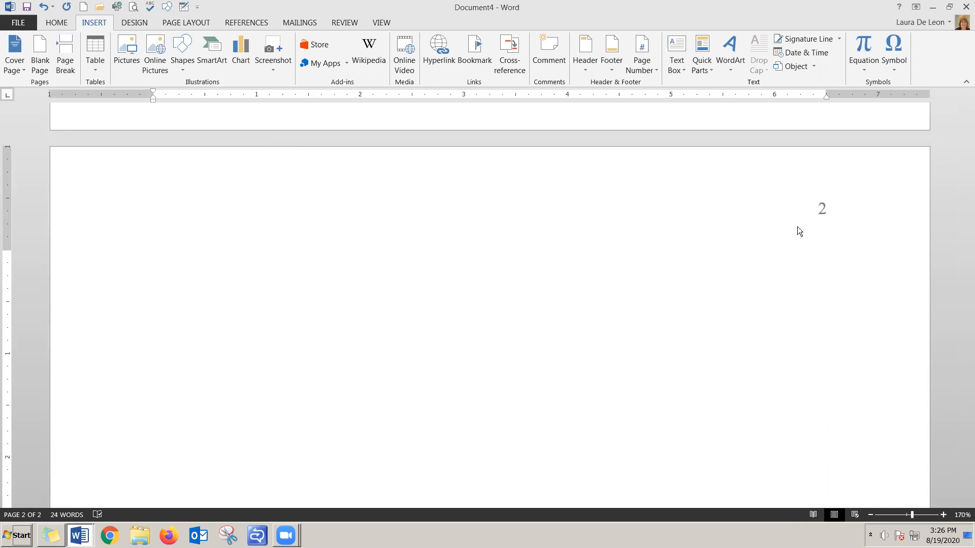
key("alt+Tab")
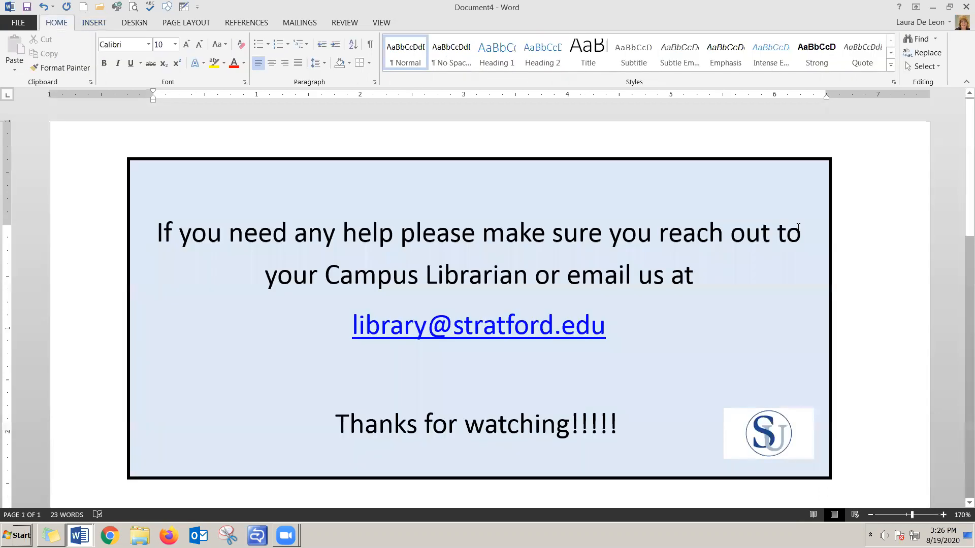